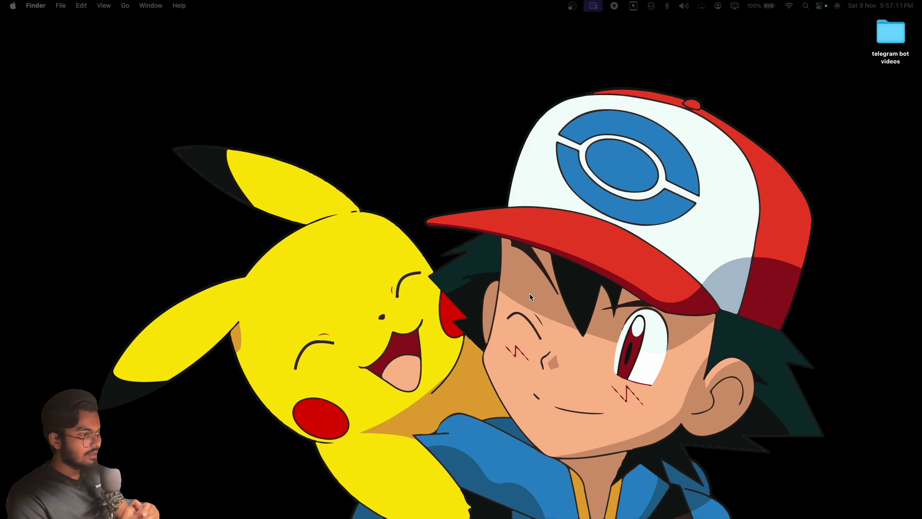
Step: Switch two spaces right, past GitHub, to full-screen Telegram
{"action": "key", "text": "ctrl+Right"}
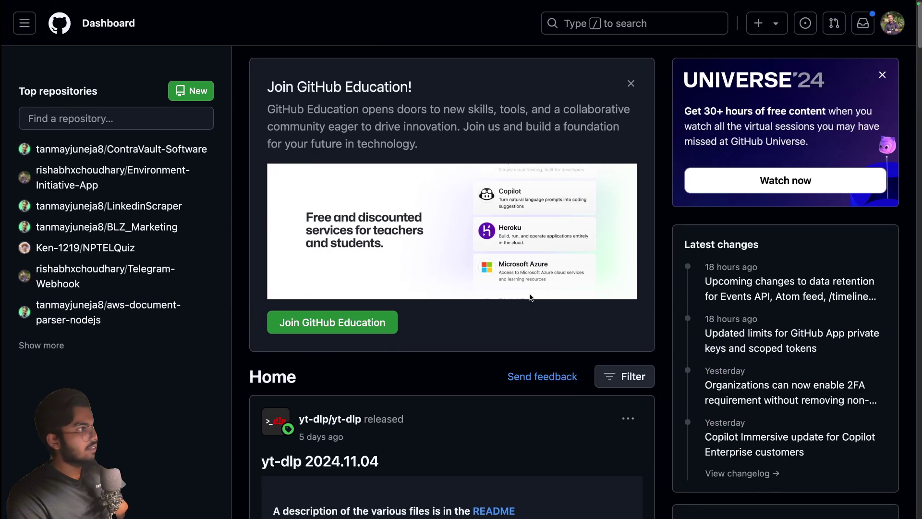
{"action": "key", "text": "ctrl+Right"}
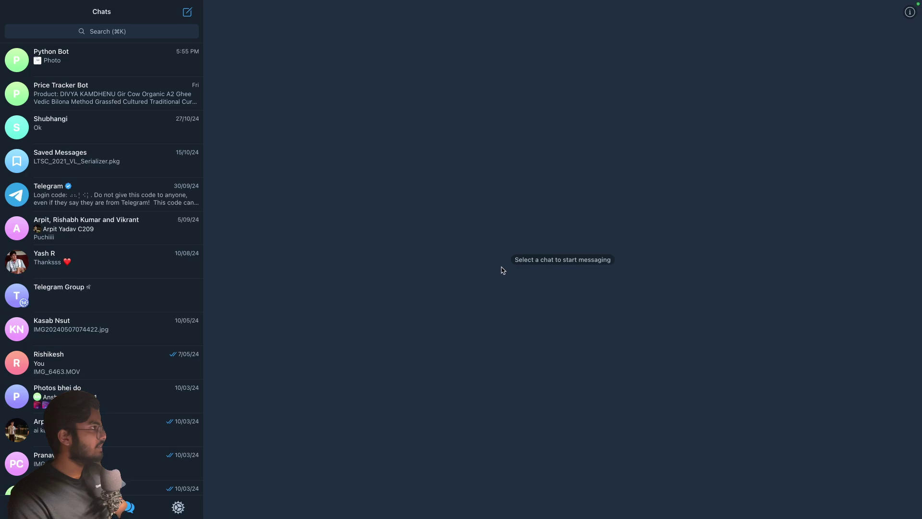
Step: Open the Python Bot chat to see its commands and meme reply
{"action": "left_click", "coordinate": [91, 61]}
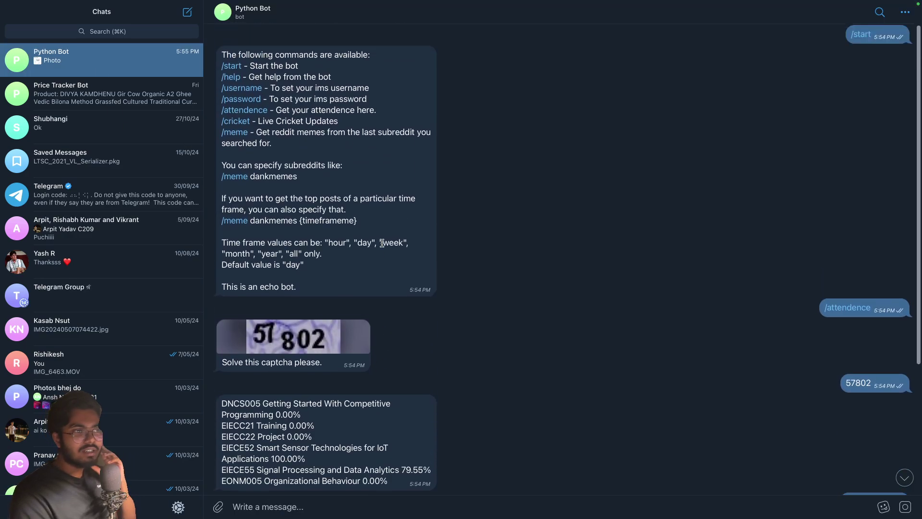
{"action": "scroll", "coordinate": [706, 301], "scroll_direction": "down", "scroll_amount": 1}
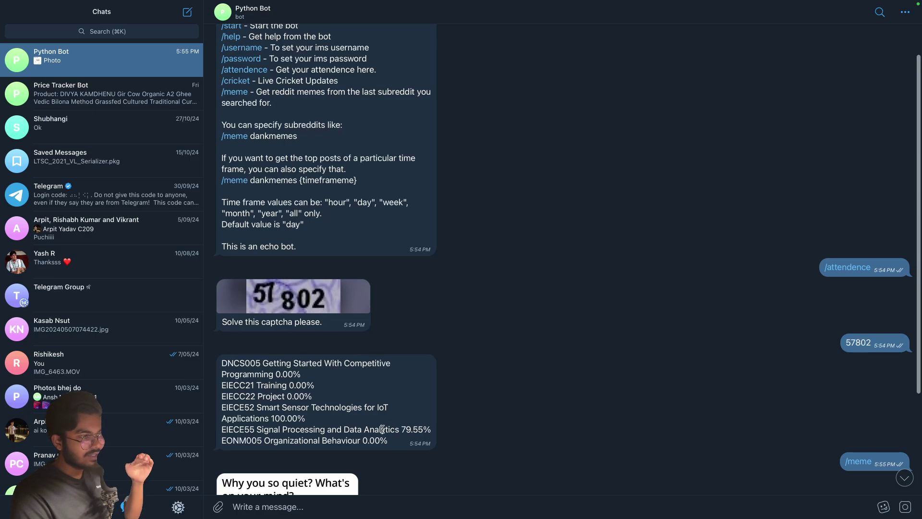
{"action": "left_click_drag", "start_coordinate": [382, 429], "coordinate": [406, 429]}
{"action": "scroll", "coordinate": [405, 433], "scroll_direction": "down", "scroll_amount": 2}
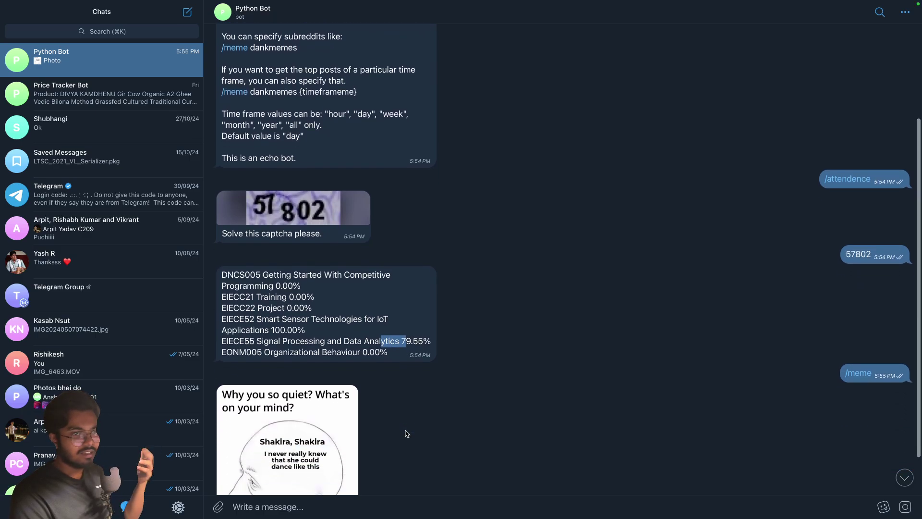
{"action": "scroll", "coordinate": [405, 433], "scroll_direction": "down", "scroll_amount": 2}
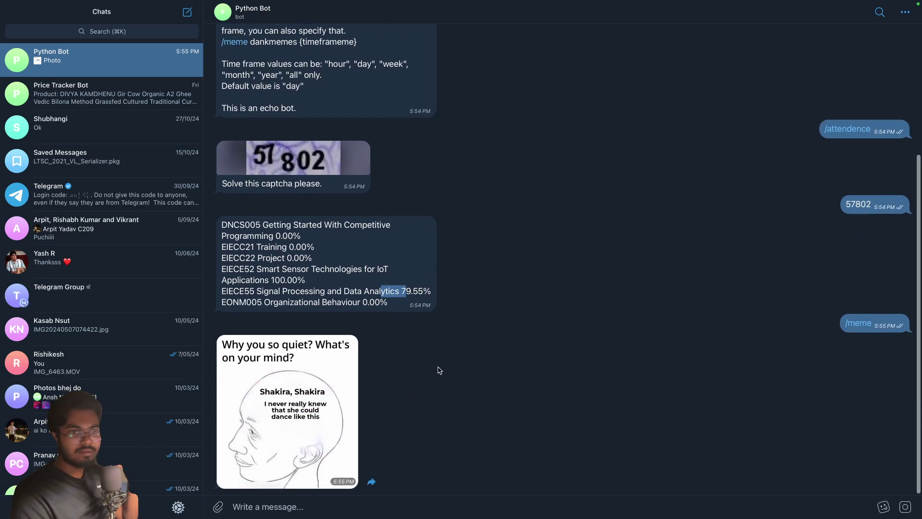
{"action": "mouse_move", "coordinate": [288, 439]}
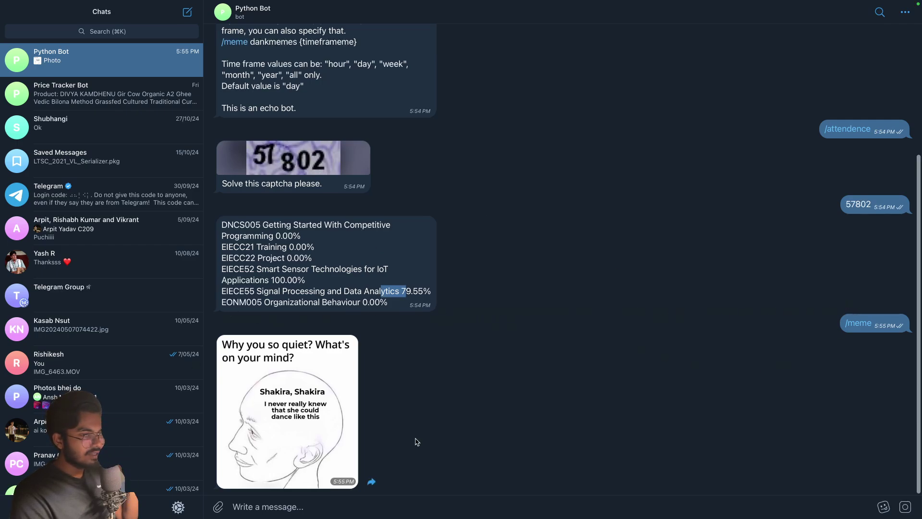
Step: Send /meme to Python Bot, then view the returned meme full size and close it
{"action": "left_click", "coordinate": [469, 502]}
{"action": "type", "text": "/mem"}
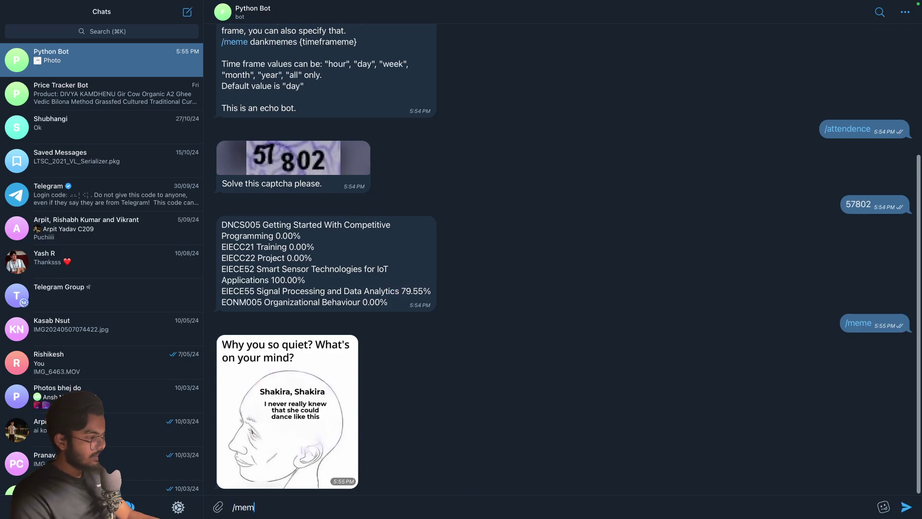
{"action": "type", "text": "e"}
{"action": "key", "text": "Return"}
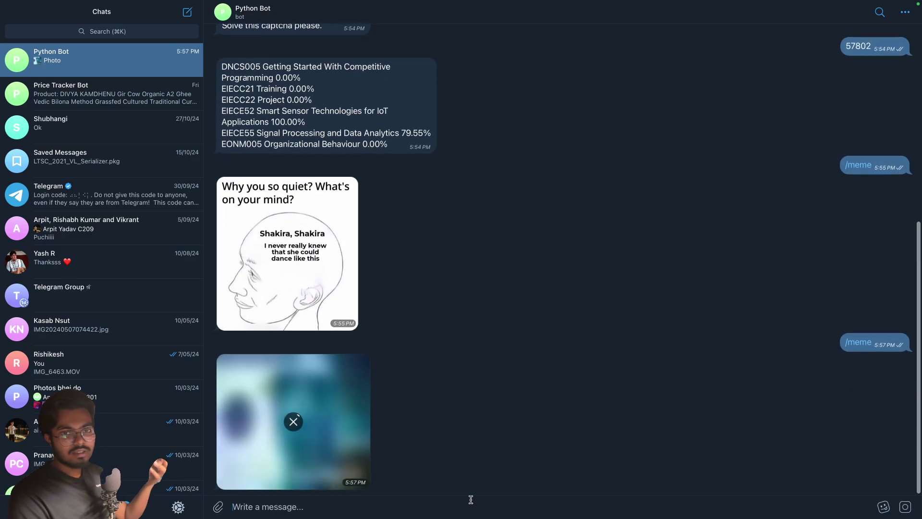
{"action": "left_click", "coordinate": [294, 448]}
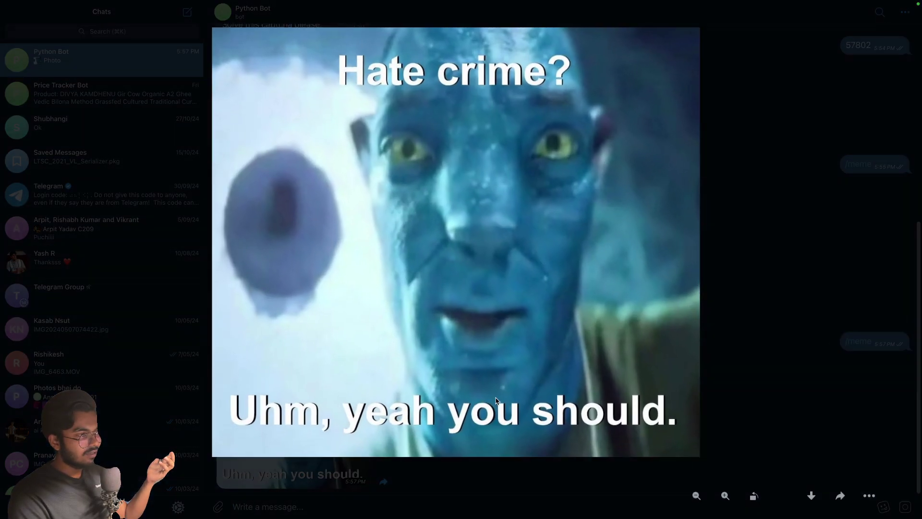
{"action": "left_click", "coordinate": [495, 401]}
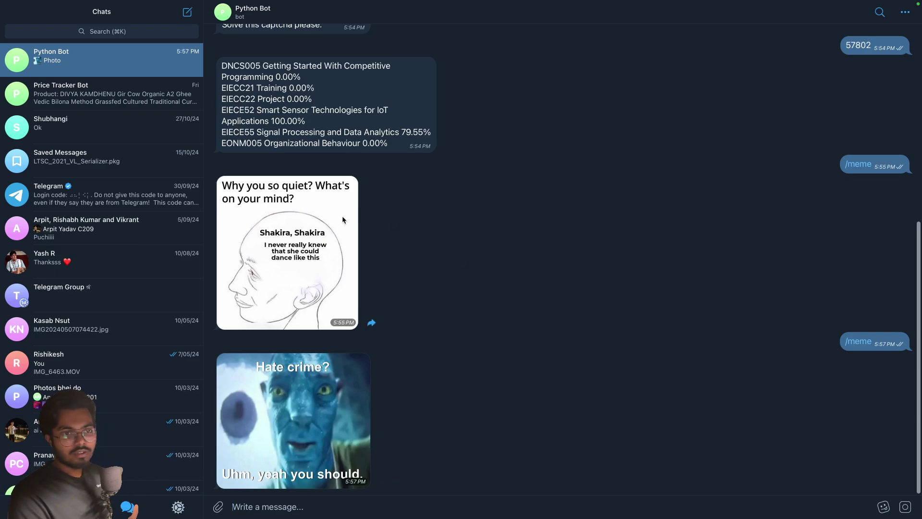
Step: Open Price Tracker Bot and send /help for its command list
{"action": "left_click", "coordinate": [144, 94]}
{"action": "scroll", "coordinate": [323, 250], "scroll_direction": "up", "scroll_amount": 10}
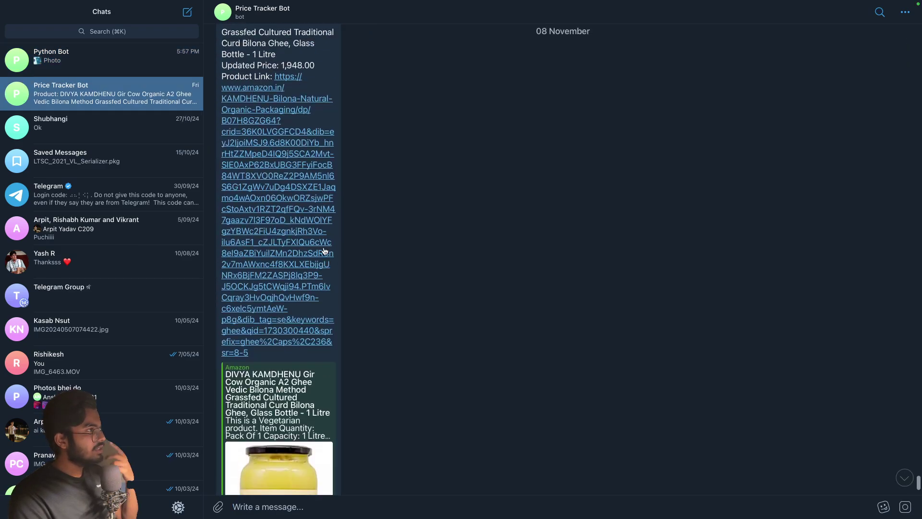
{"action": "scroll", "coordinate": [323, 250], "scroll_direction": "up", "scroll_amount": 5}
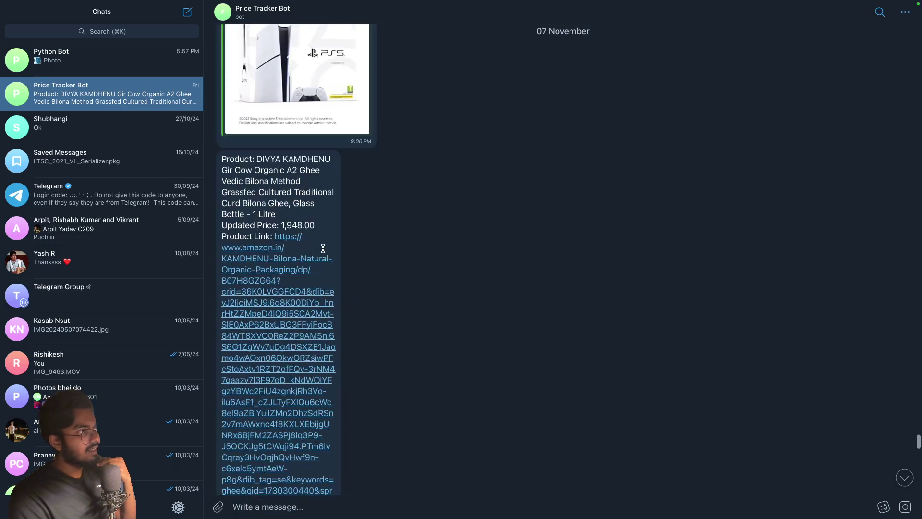
{"action": "scroll", "coordinate": [324, 250], "scroll_direction": "down", "scroll_amount": 10}
{"action": "type", "text": "/h"}
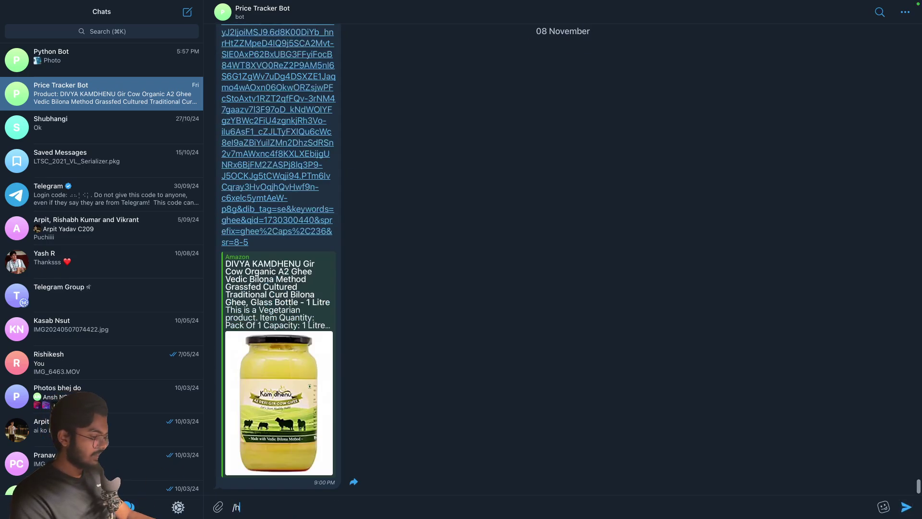
{"action": "type", "text": "elp"}
{"action": "key", "text": "Return"}
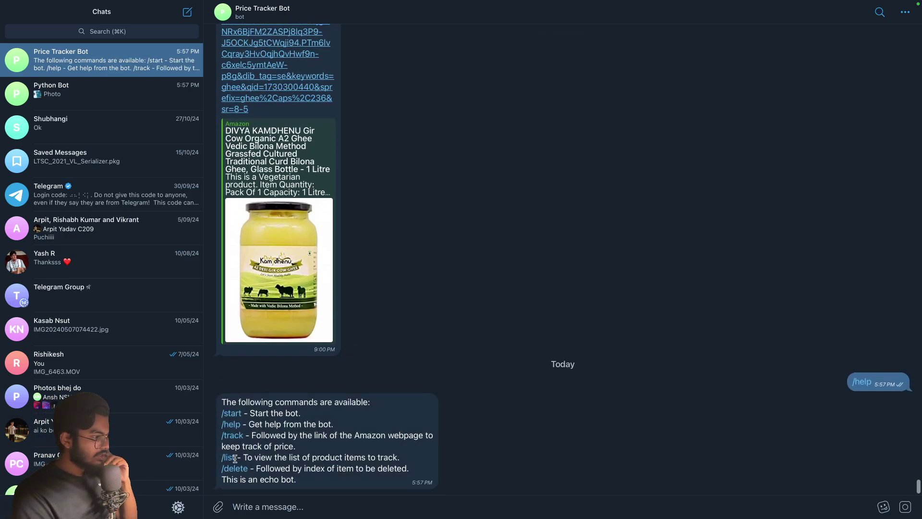
{"action": "type", "text": "/list"}
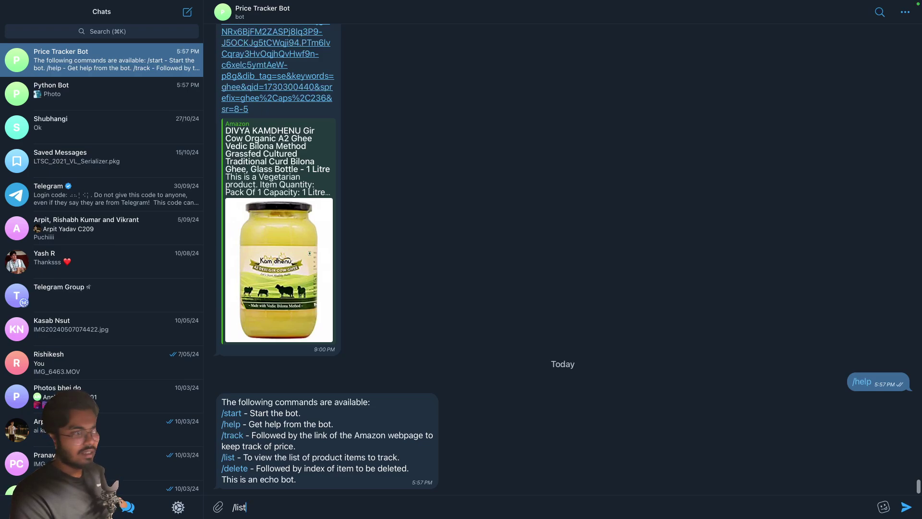
Step: Send /list to get the tracked PlayStation 5 and ghee prices
{"action": "key", "text": "Return"}
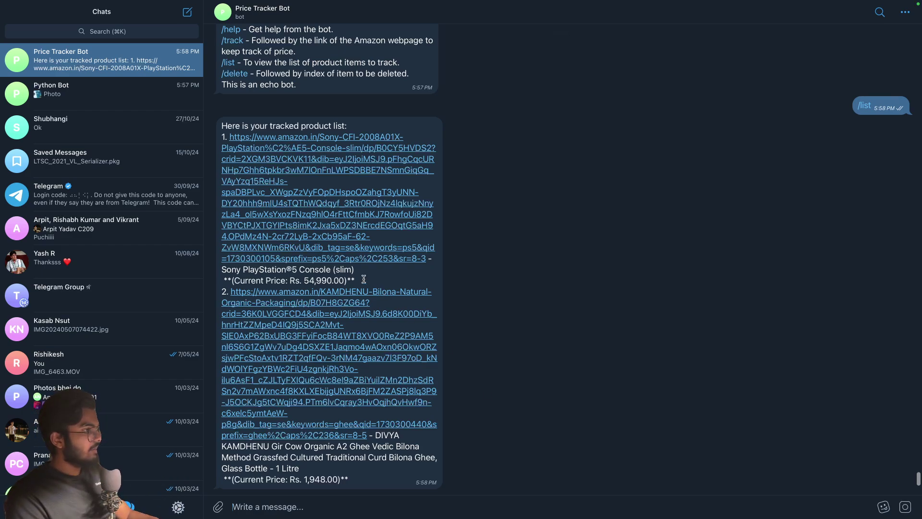
Step: Select the PlayStation 5 Console (slim) line priced Rs. 54,990.00
{"action": "left_click_drag", "start_coordinate": [364, 279], "coordinate": [219, 270]}
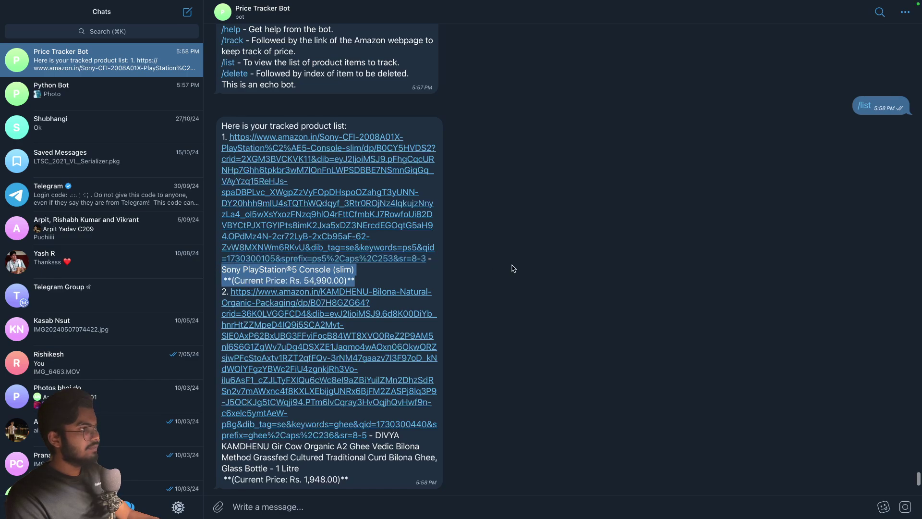
{"action": "scroll", "coordinate": [414, 296], "scroll_direction": "up", "scroll_amount": 1}
{"action": "scroll", "coordinate": [414, 297], "scroll_direction": "up", "scroll_amount": 4}
{"action": "scroll", "coordinate": [414, 296], "scroll_direction": "down", "scroll_amount": 5}
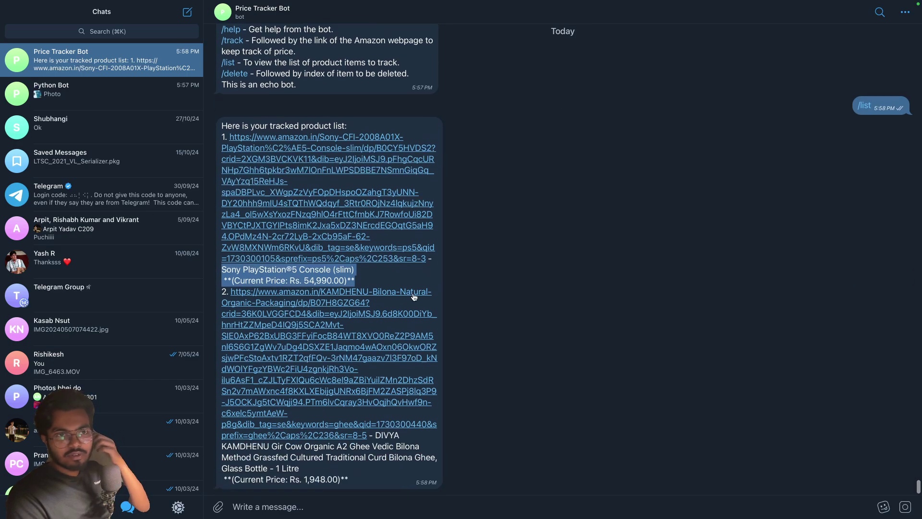
{"action": "scroll", "coordinate": [439, 286], "scroll_direction": "up", "scroll_amount": 1}
{"action": "scroll", "coordinate": [439, 286], "scroll_direction": "down", "scroll_amount": 1}
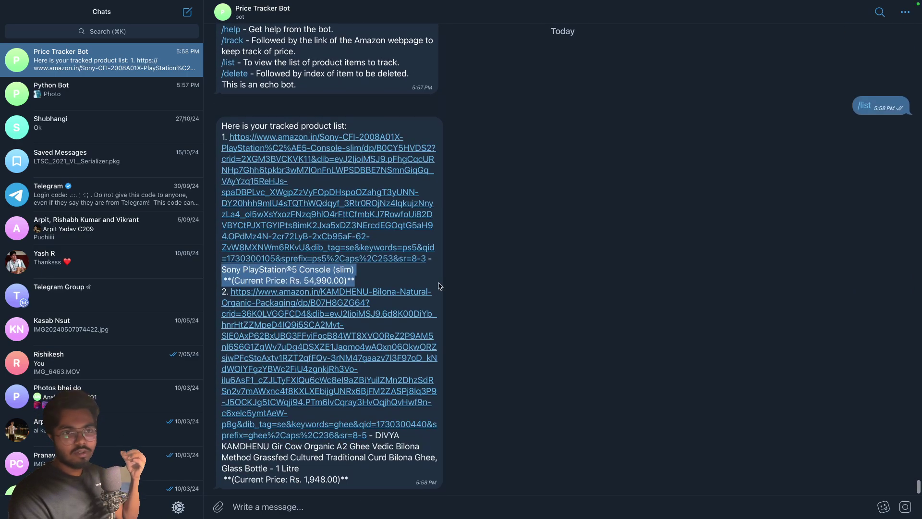